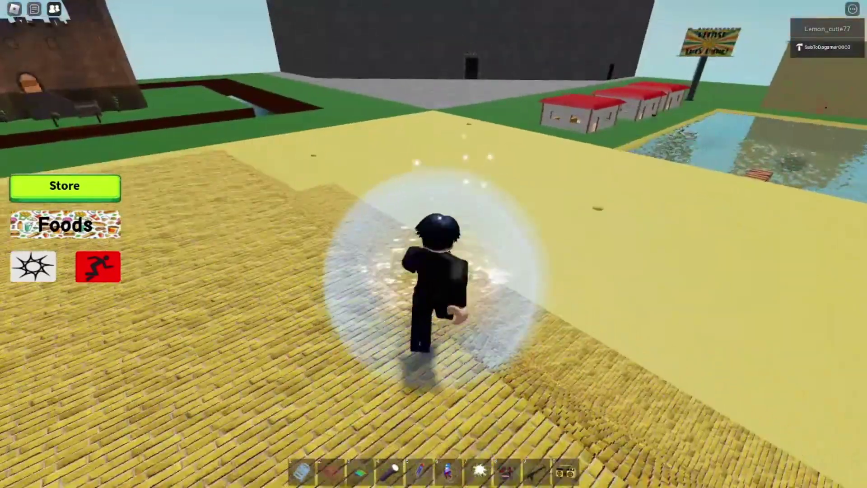
# - Equip the red coil item and walk across the plaza and sand into the castle dining hall
pyautogui.press('w')
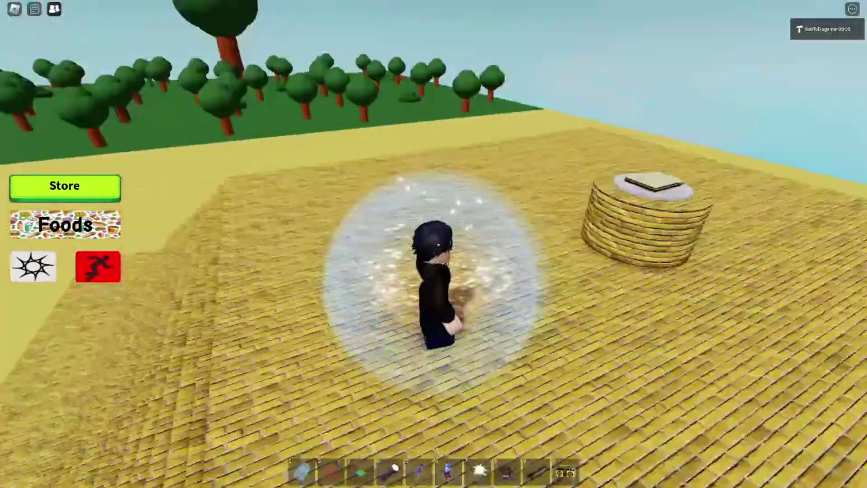
pyautogui.press('2')
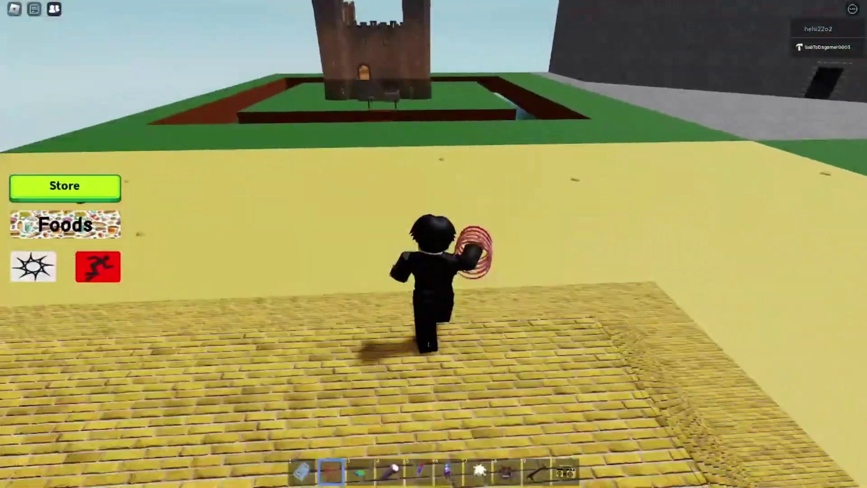
pyautogui.press('w')
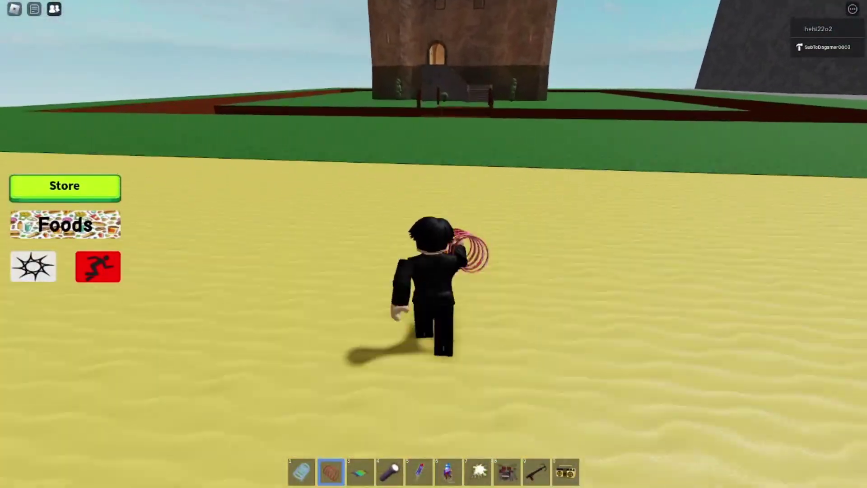
pyautogui.press('w')
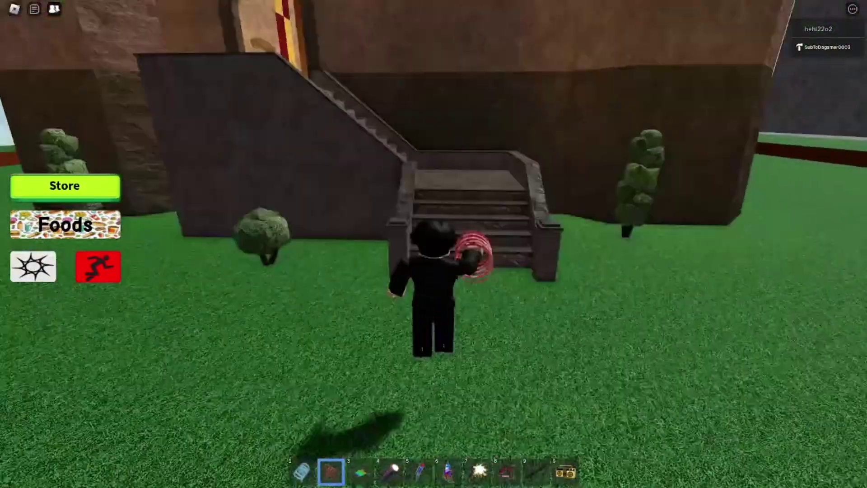
pyautogui.press('w')
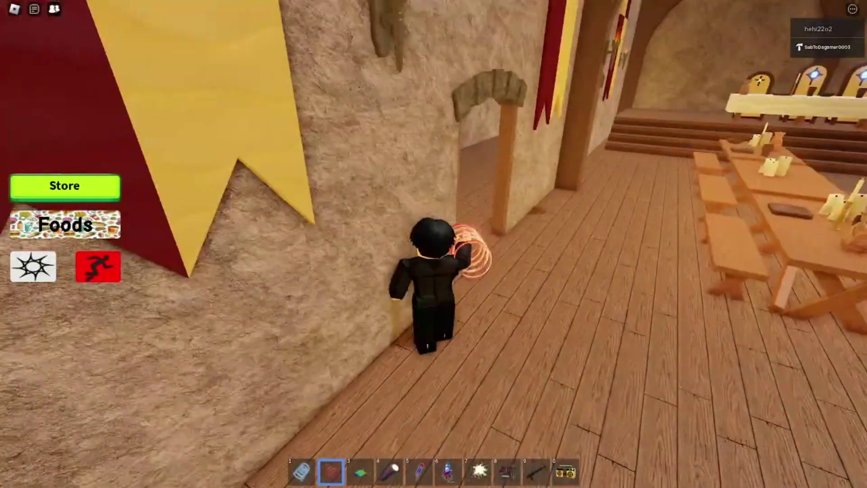
# - Descend the spiral staircase and follow the corridor past the barred window into the lab
pyautogui.press('w')
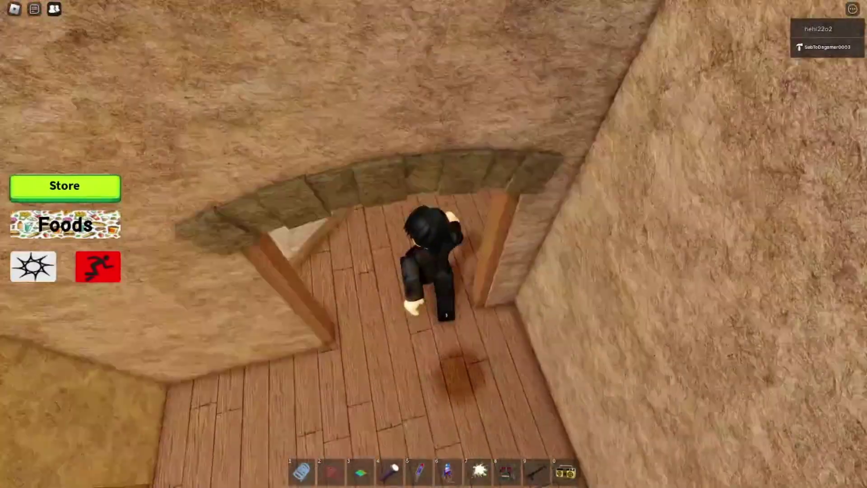
pyautogui.press('w')
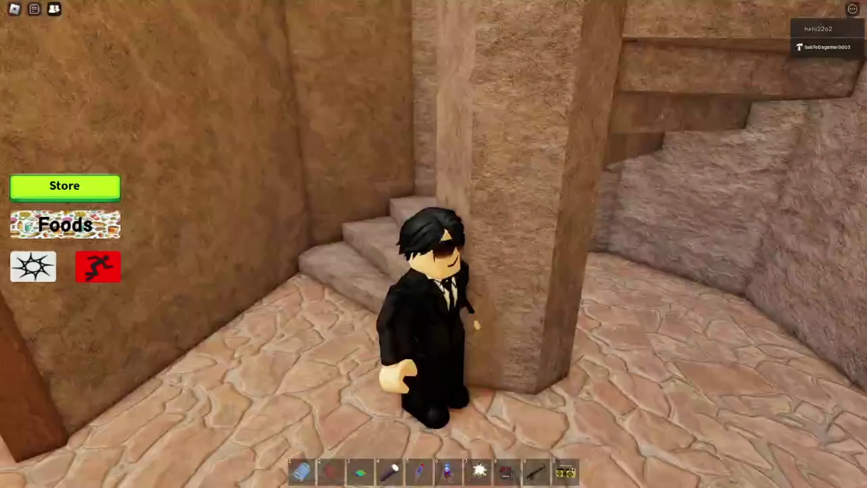
pyautogui.press('w')
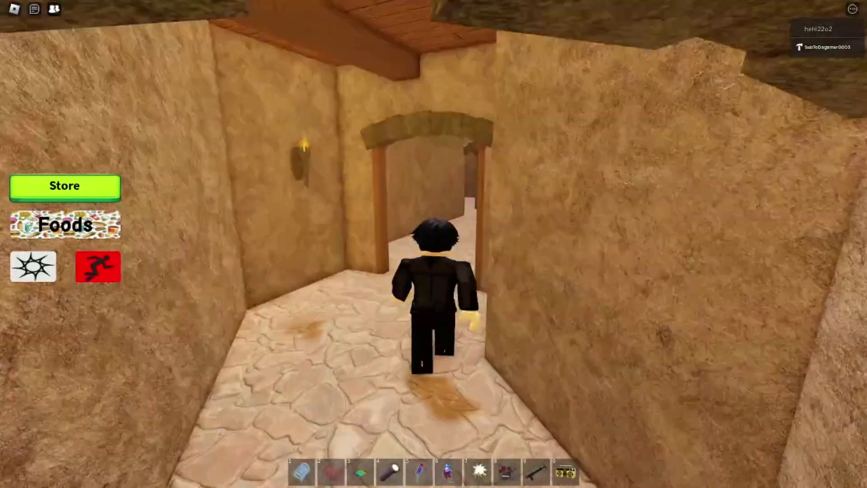
pyautogui.press('w')
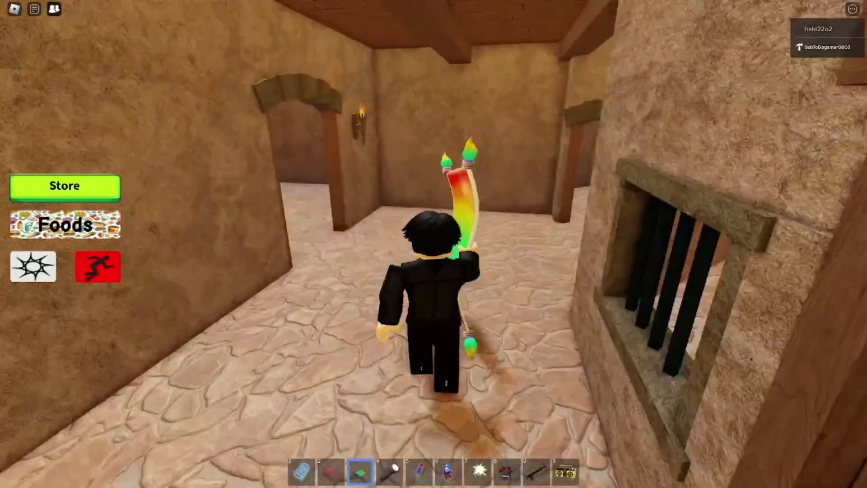
pyautogui.press('w')
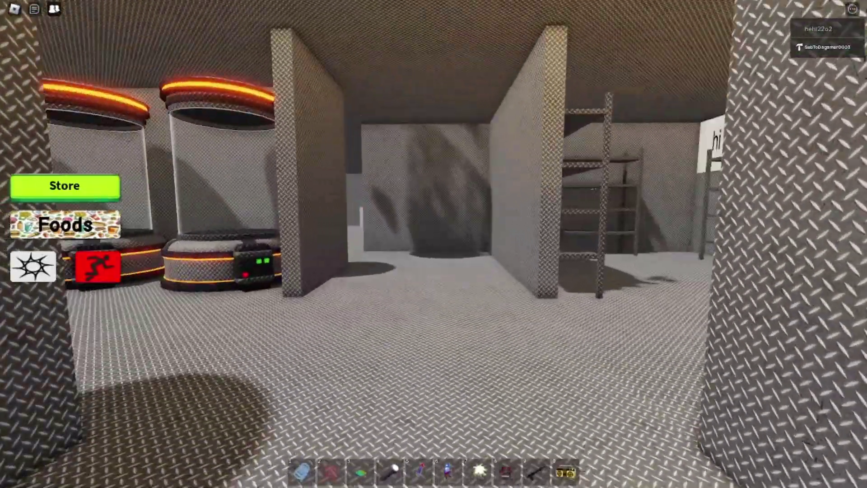
# - Walk past the Under Repair sign and through the corridor onto the glowing portal, reaching the night forest
pyautogui.press('w')
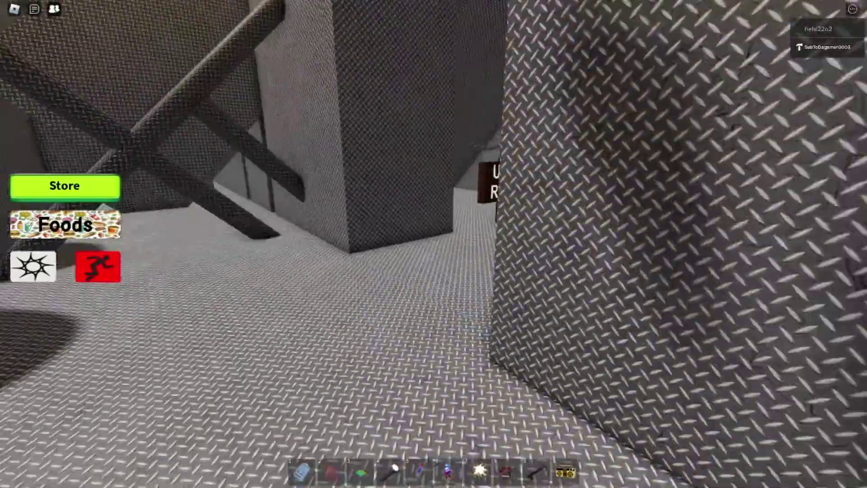
pyautogui.press('w')
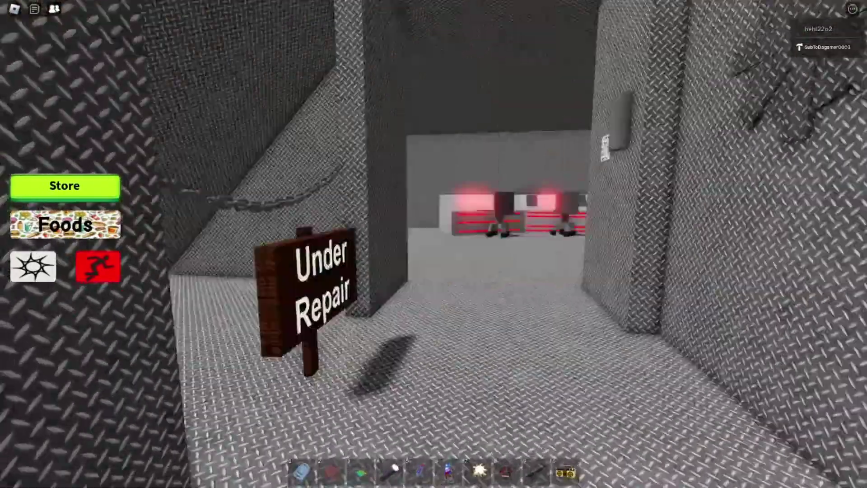
pyautogui.press('w')
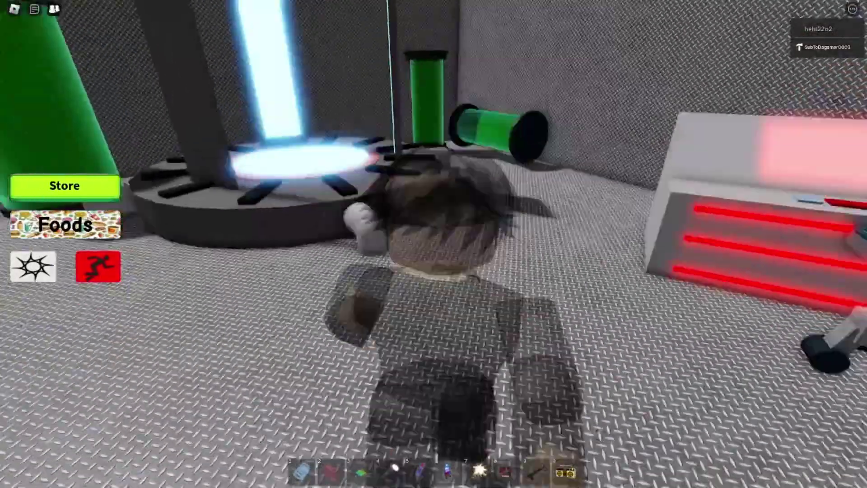
pyautogui.press('w')
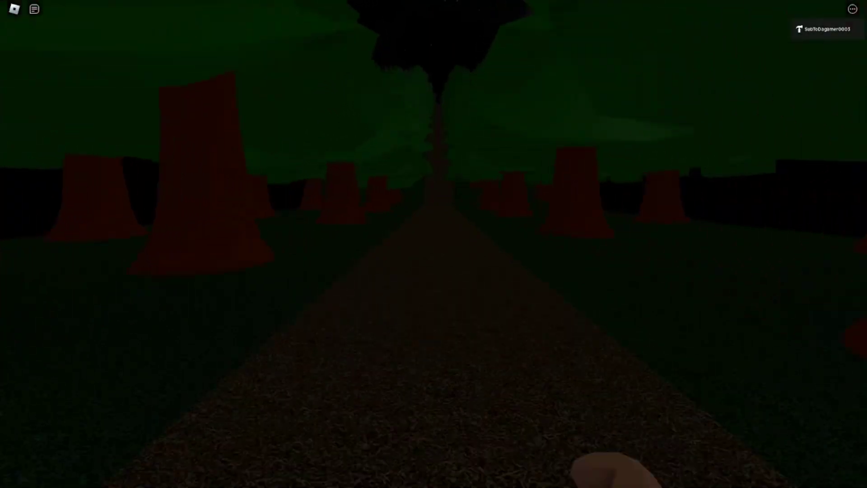
pyautogui.press('Escape')
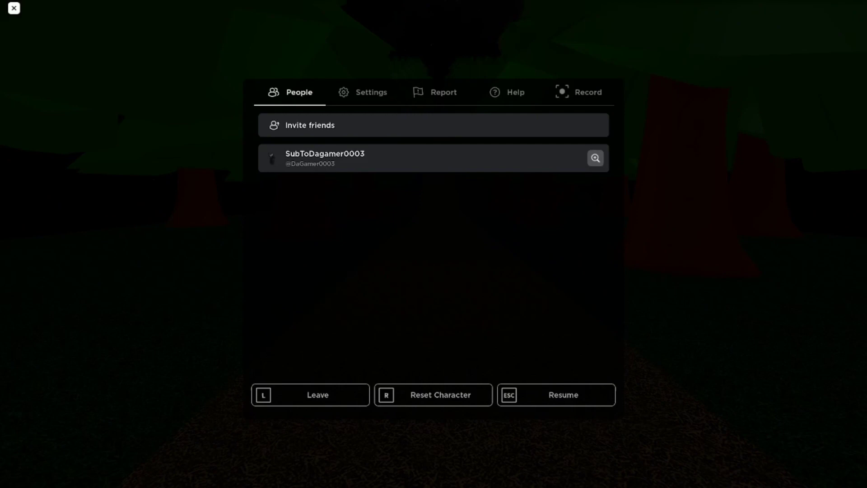
pyautogui.click(363, 92)
pyautogui.press('Escape')
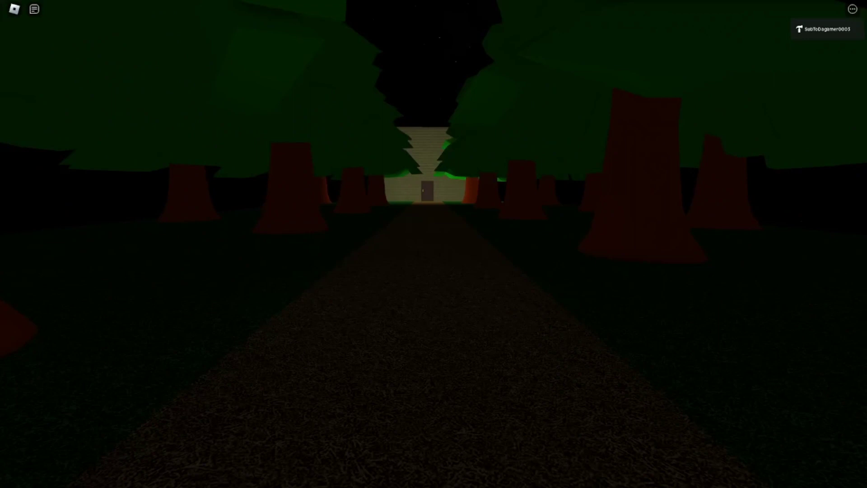
# - Walk into the house and look over the framed picture, fireplace, table and rug
pyautogui.press('w')
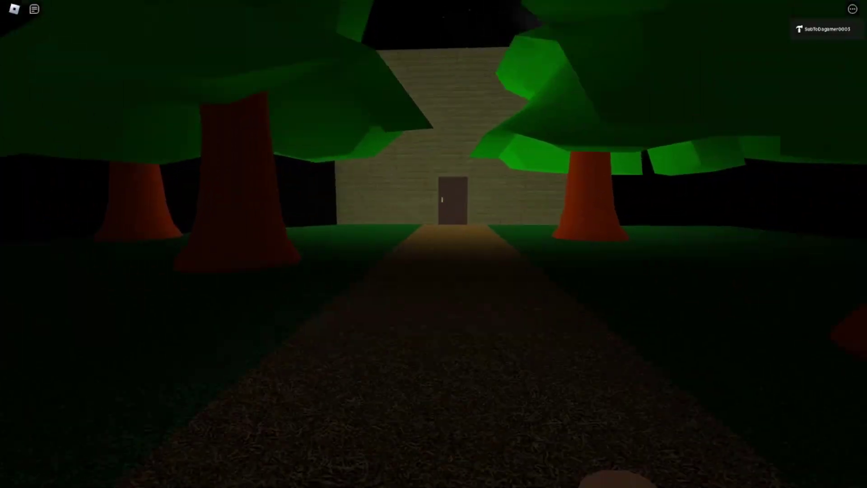
pyautogui.press('w')
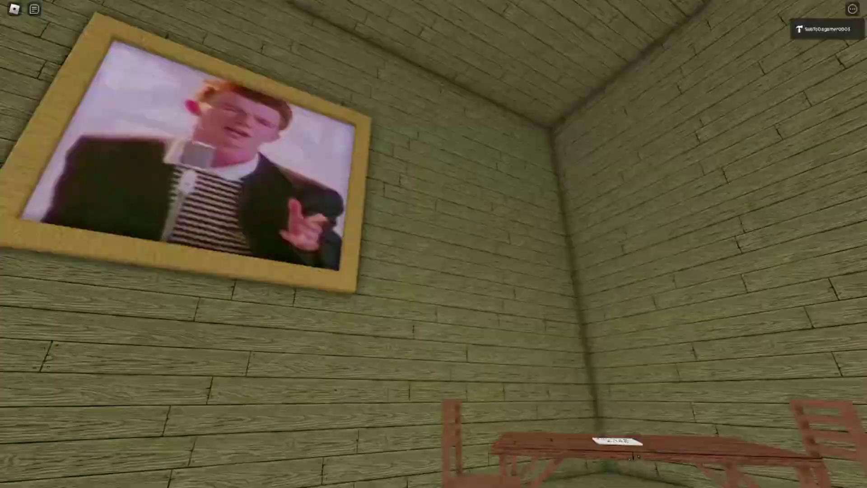
pyautogui.press('w')
pyautogui.press('w')
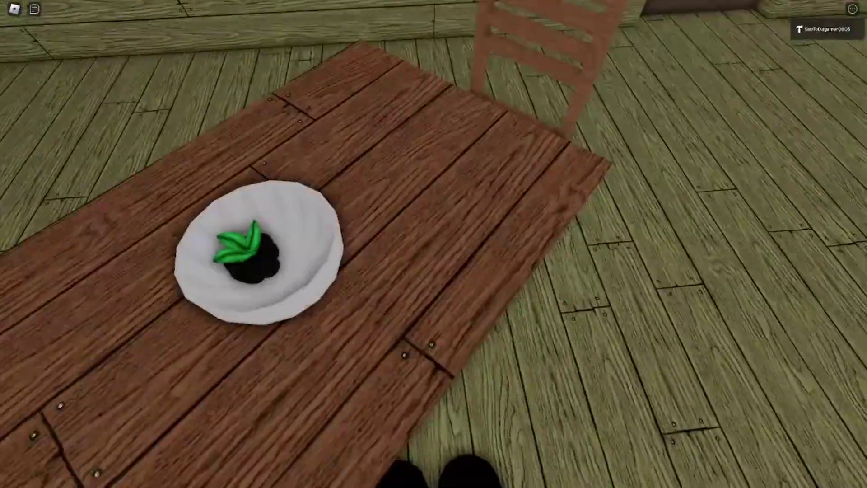
# - Inspect the table's fruit bowl and the fireplace, then leave toward the pink block
pyautogui.press('w')
pyautogui.press('w')
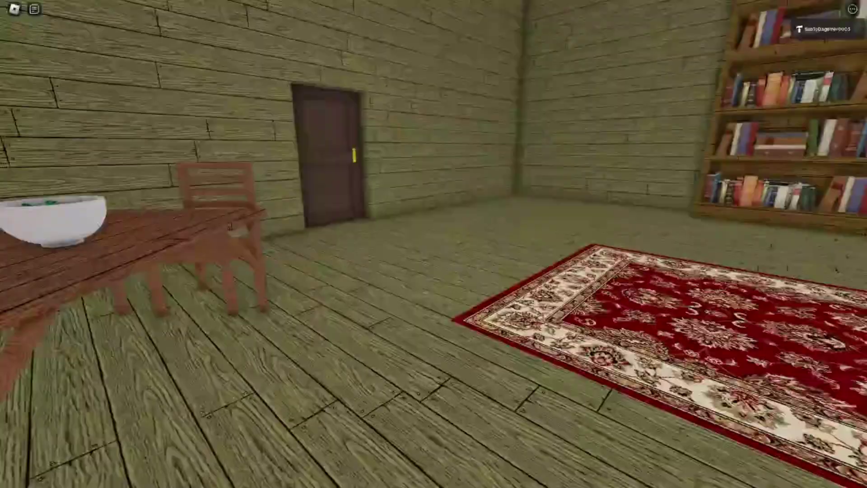
pyautogui.press('w')
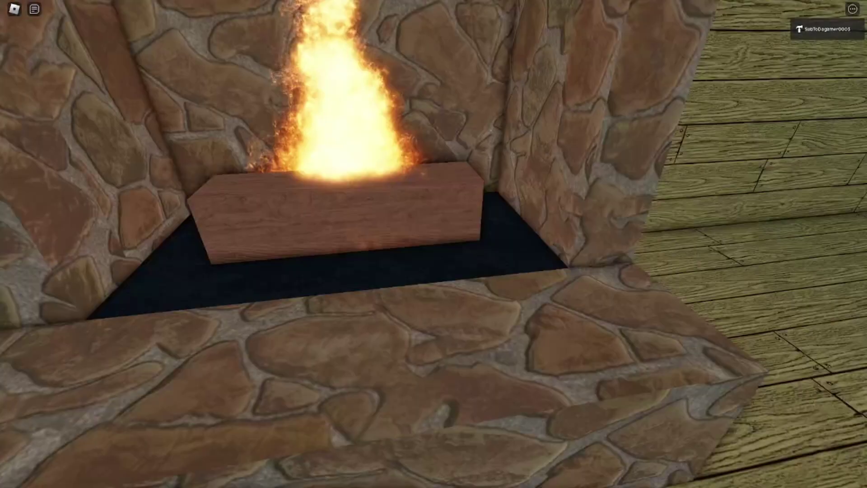
pyautogui.press('w')
pyautogui.press('w')
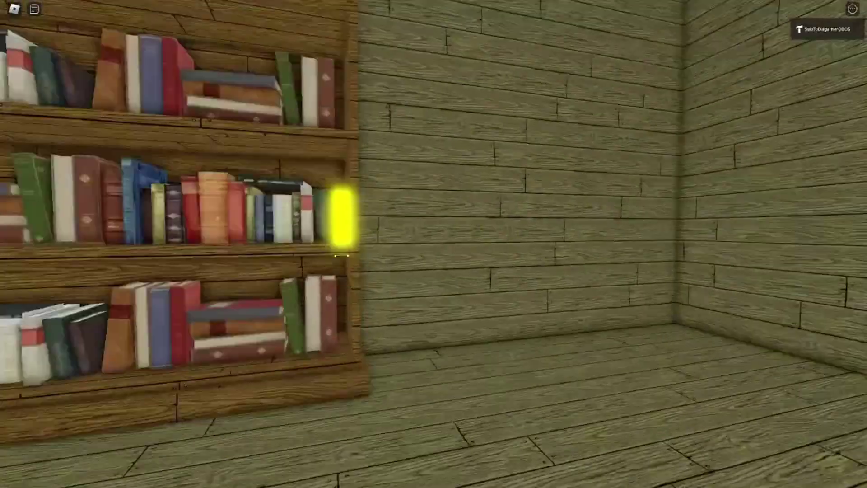
pyautogui.press('w')
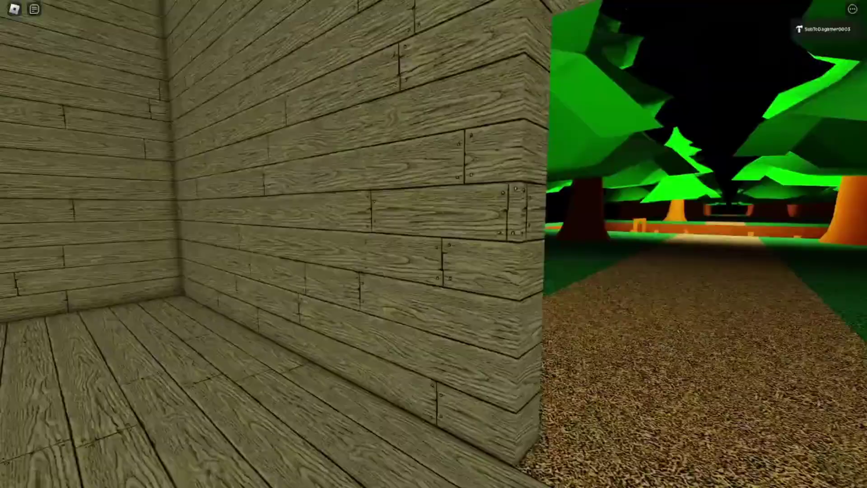
pyautogui.press('w')
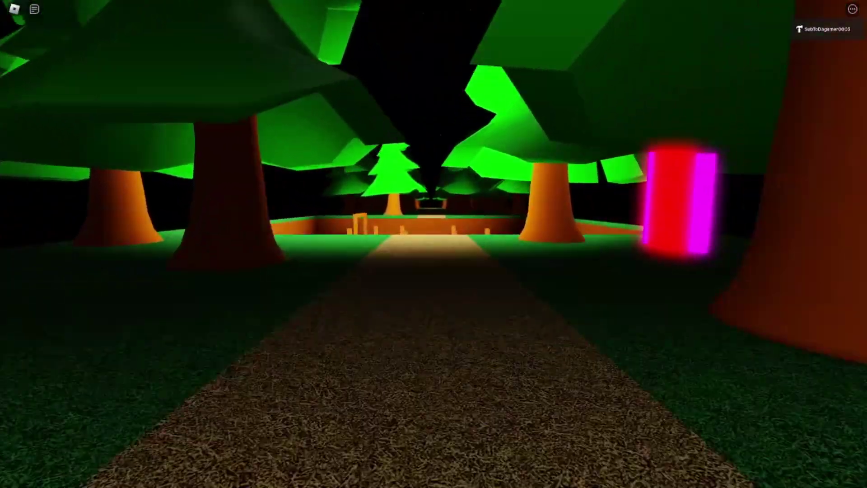
# - Walk off the forest path edge, fall down the orange-walled shaft, and approach the orange beam
pyautogui.press('w')
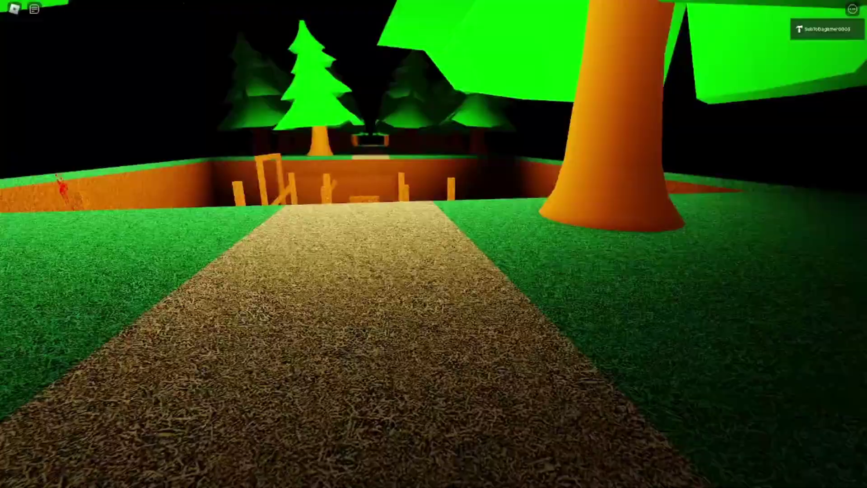
pyautogui.press('w')
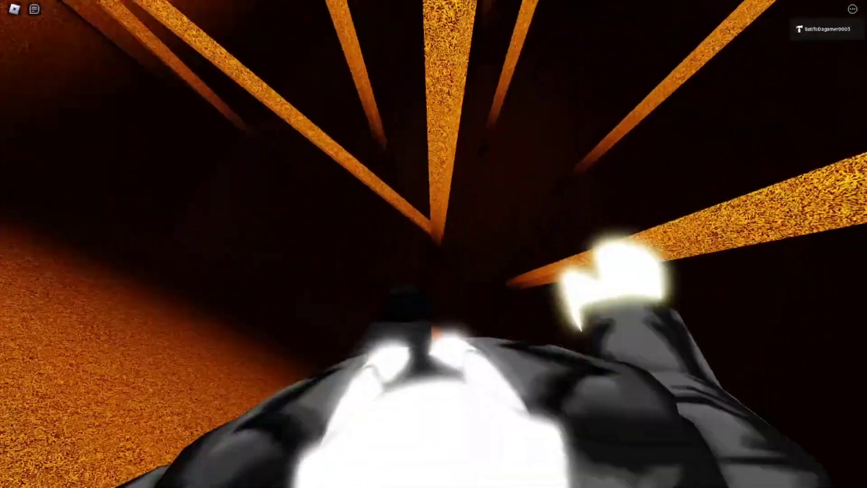
pyautogui.press('w')
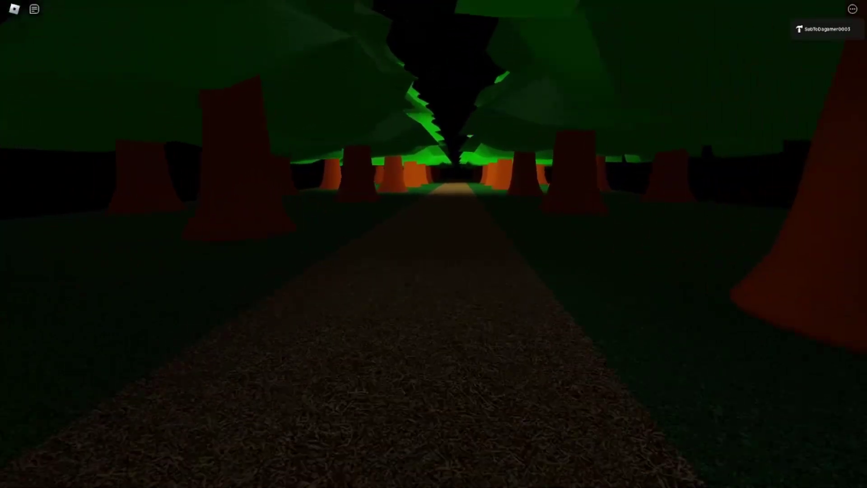
# - Follow the dark tree-lined path until it drops into the round sandy arena
pyautogui.press('w')
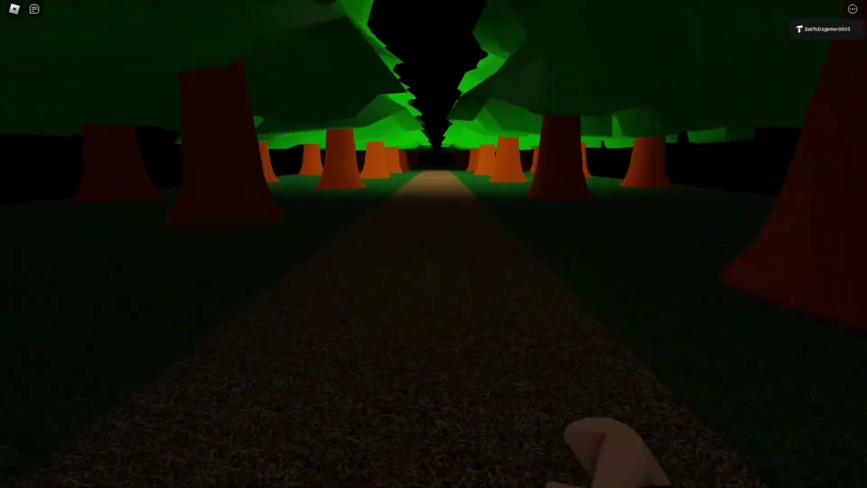
pyautogui.press('w')
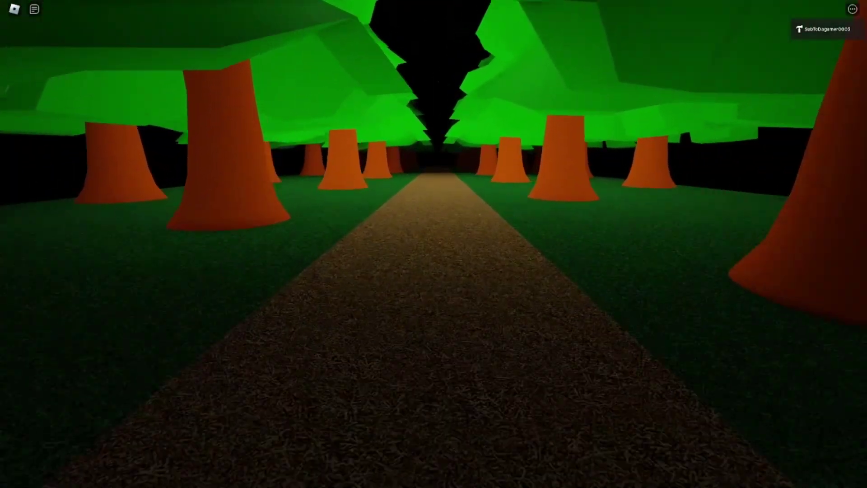
pyautogui.press('w')
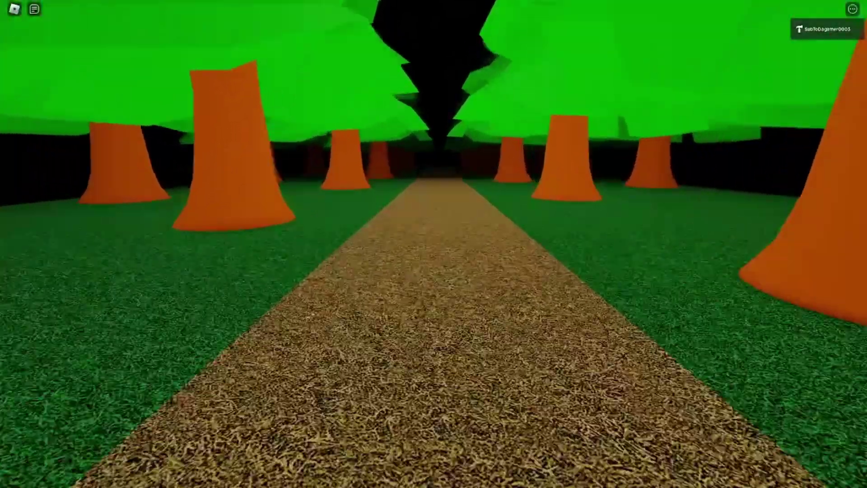
pyautogui.press('w')
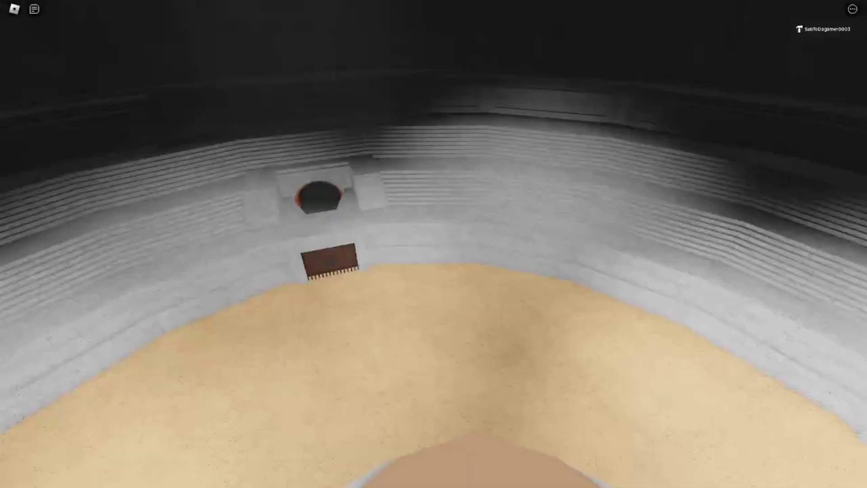
# - Walk to the pedestal and pick up the pistol
pyautogui.press('w')
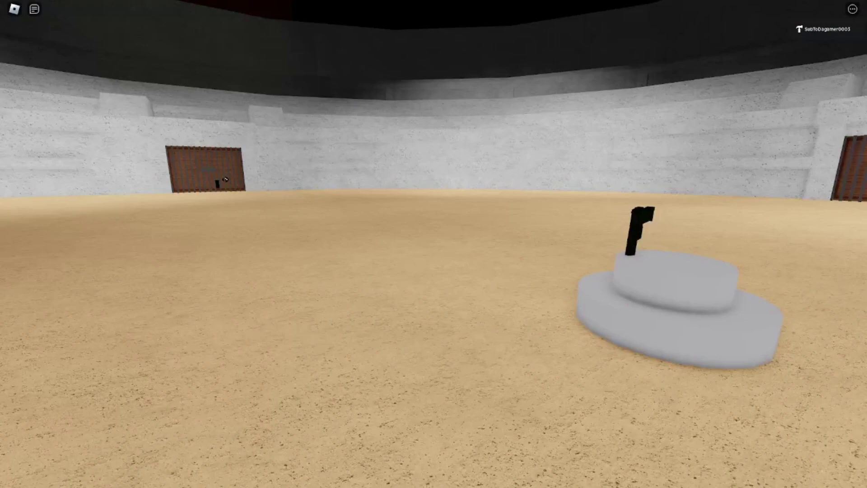
pyautogui.press('w')
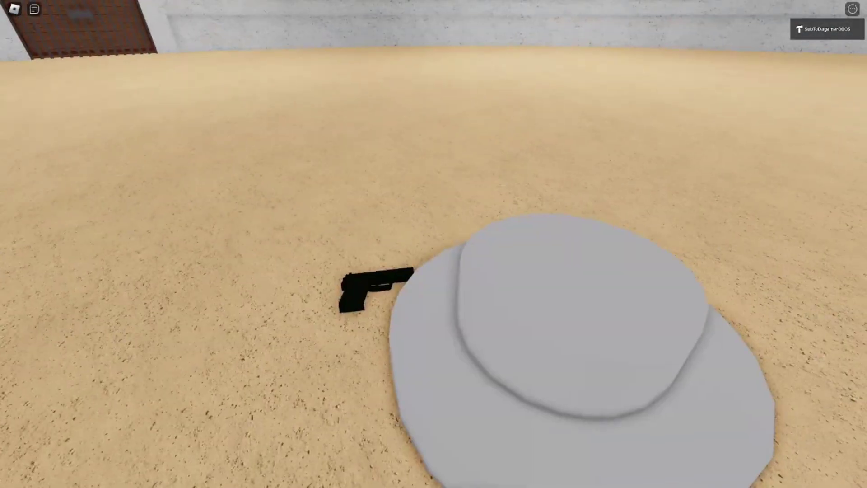
pyautogui.press('w')
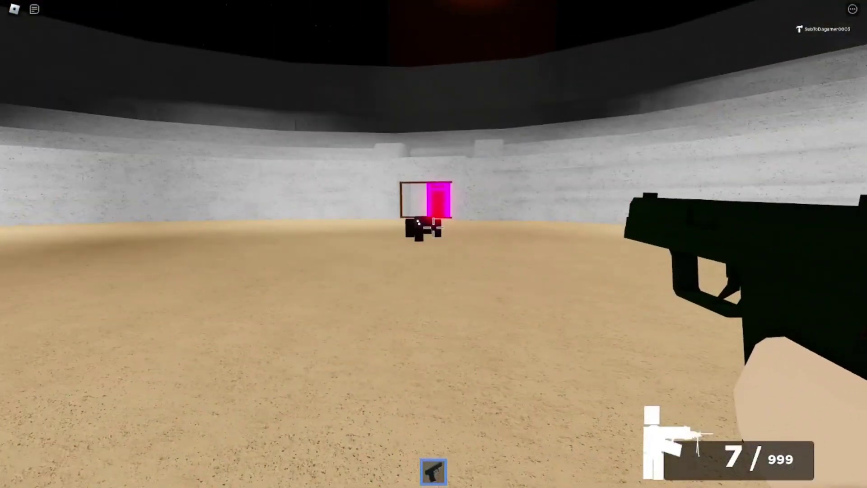
# - Shoot the dark figure repeatedly until defeated, then put the pistol away
pyautogui.click(432, 227)
pyautogui.click(432, 228)
pyautogui.click(432, 228)
pyautogui.click(433, 227)
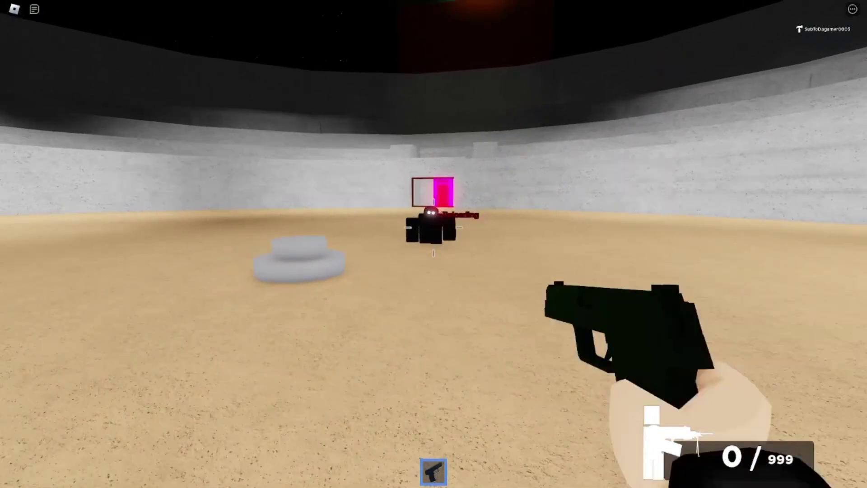
pyautogui.click(434, 227)
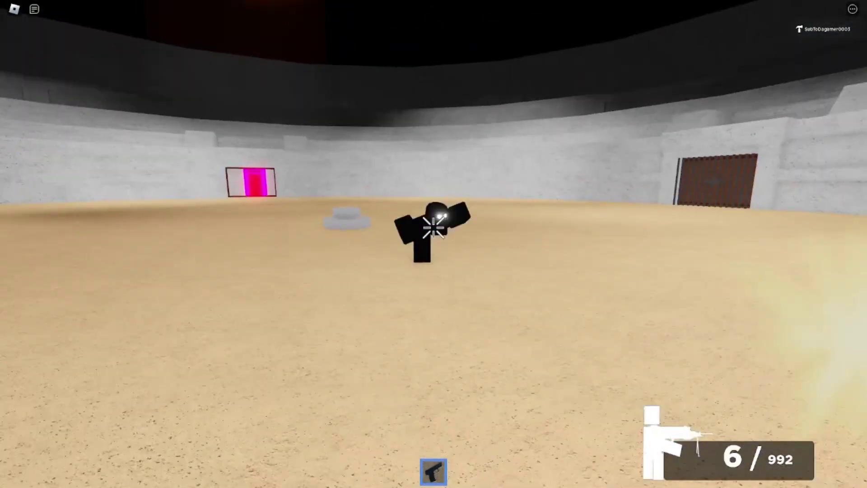
pyautogui.click(434, 228)
pyautogui.click(434, 228)
pyautogui.click(434, 227)
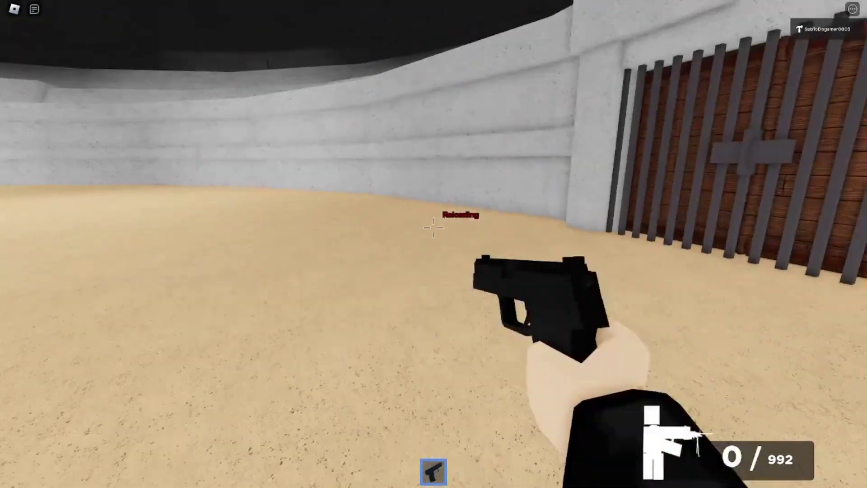
pyautogui.press('1')
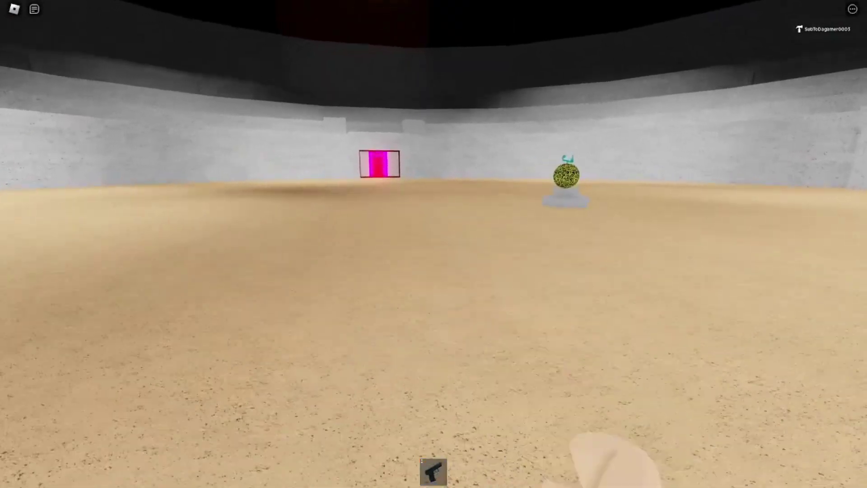
# - Collect the yellow-swirled fruit from the pedestal and exit through the magenta Back door to the lobby
pyautogui.press('w')
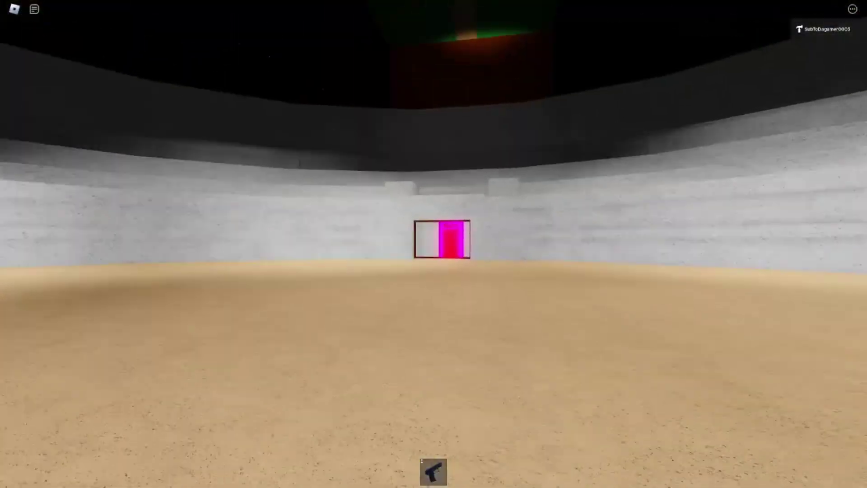
pyautogui.press('w')
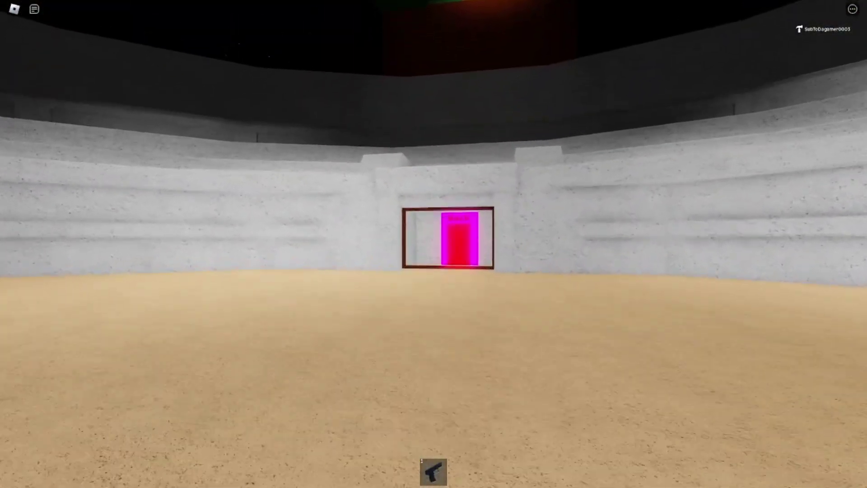
pyautogui.press('w')
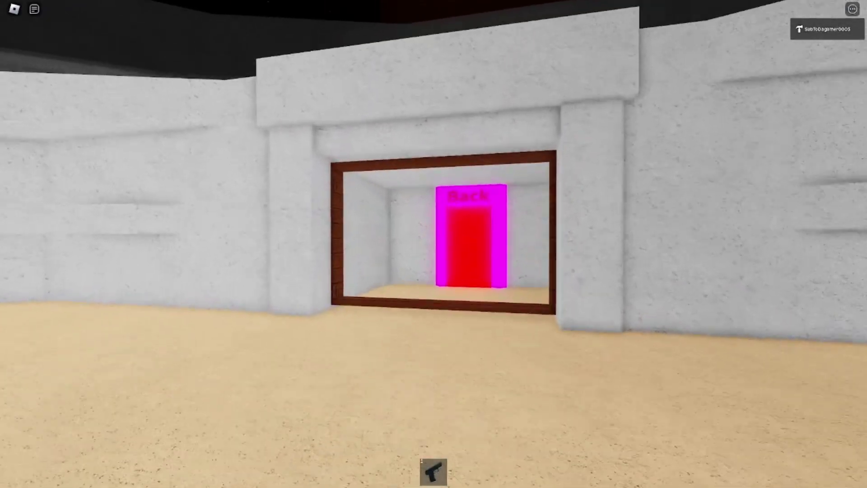
pyautogui.press('w')
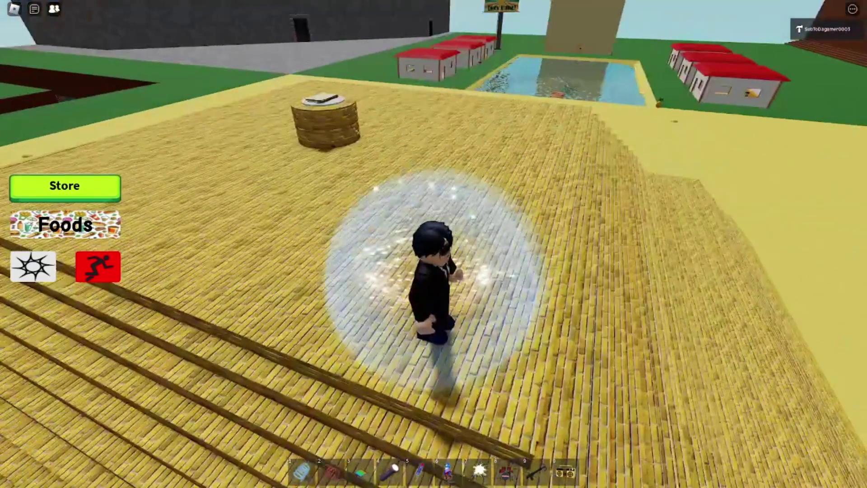
# - Check that Shadow fruit shows as found in the Foods collection, then close it
pyautogui.press('w')
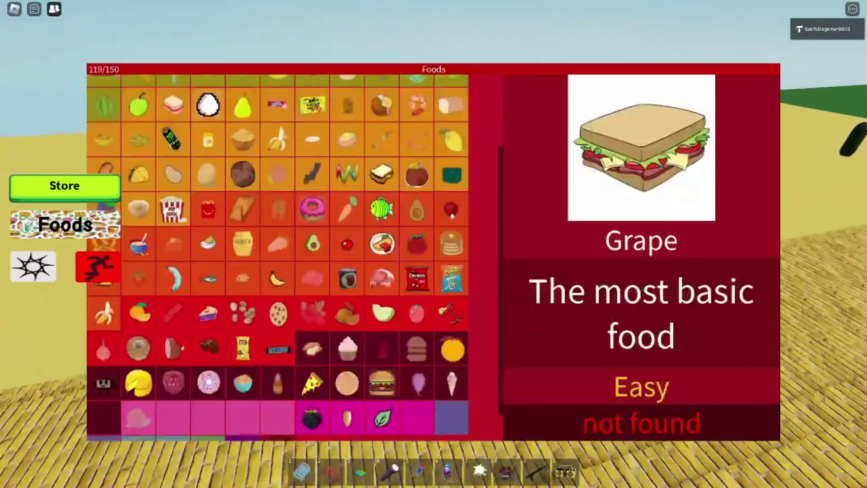
pyautogui.scroll(-2, 277, 257)
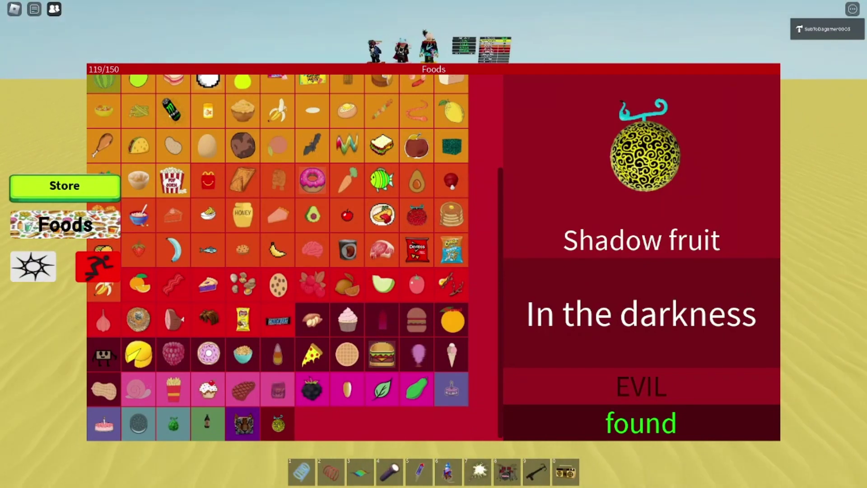
pyautogui.press('w')
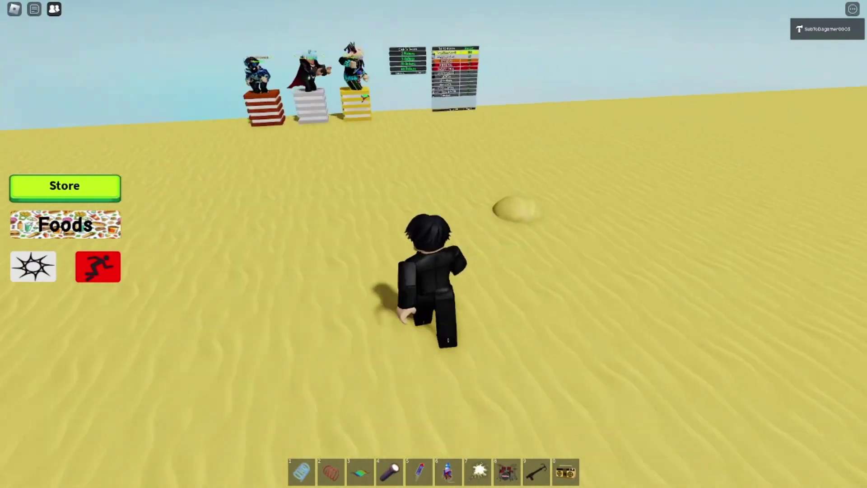
# - Recheck Foods, walk to the donation board, and cancel the 10,000-Robux donation prompt
pyautogui.click(65, 225)
pyautogui.press('w')
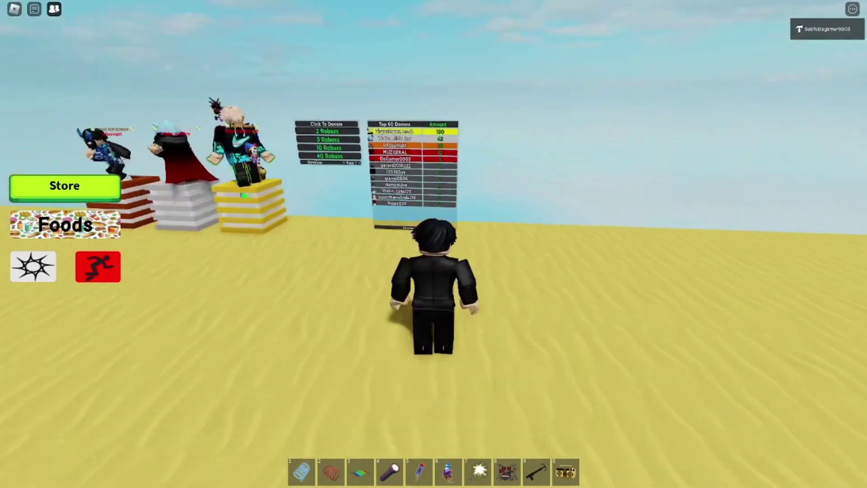
pyautogui.press('w')
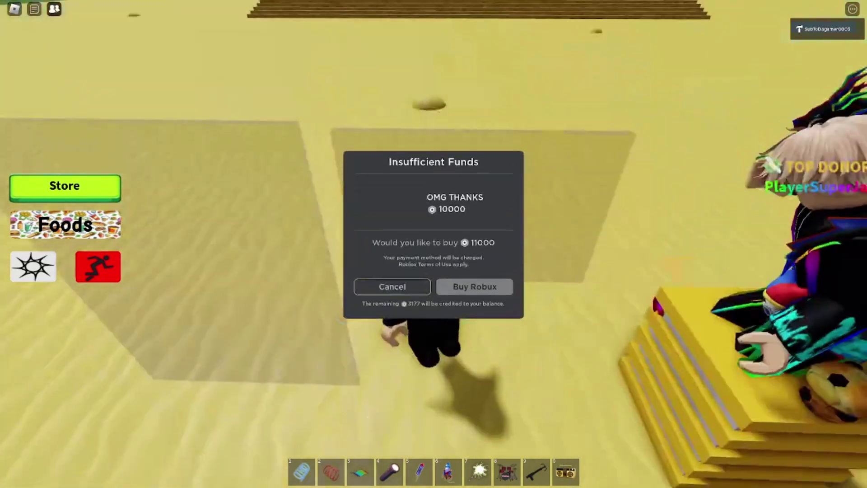
pyautogui.click(450, 289)
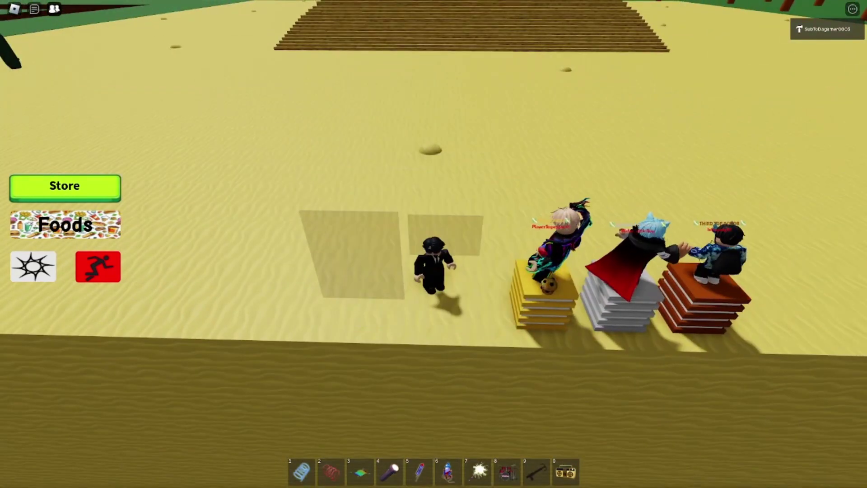